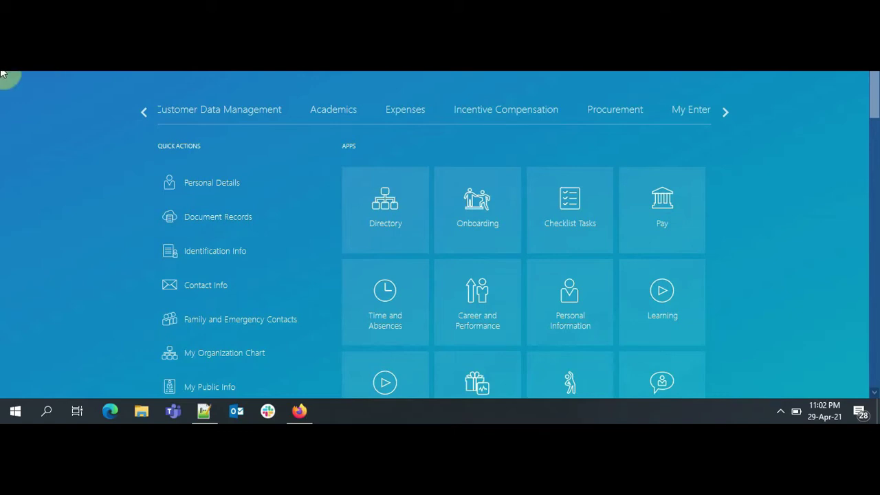
Switch the Fusion home page to the Tools category and open Reports and Analytics.
{"action": "left_click", "coordinate": [725, 113]}
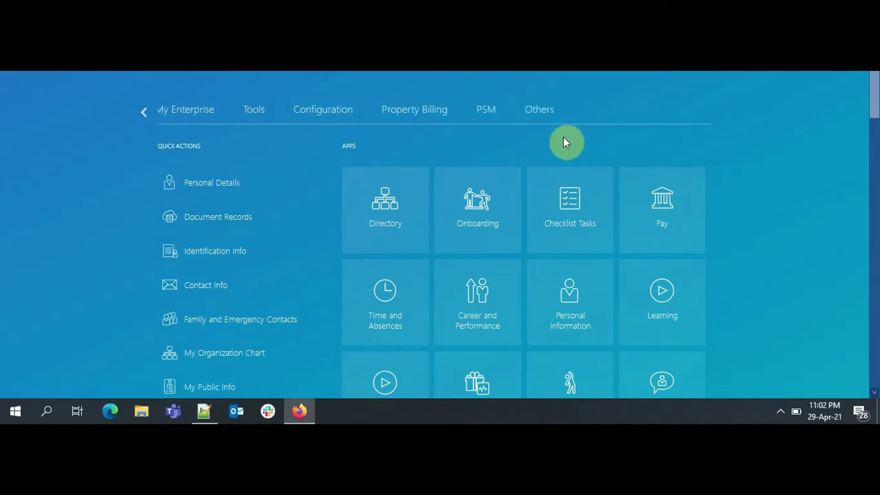
{"action": "left_click", "coordinate": [255, 111]}
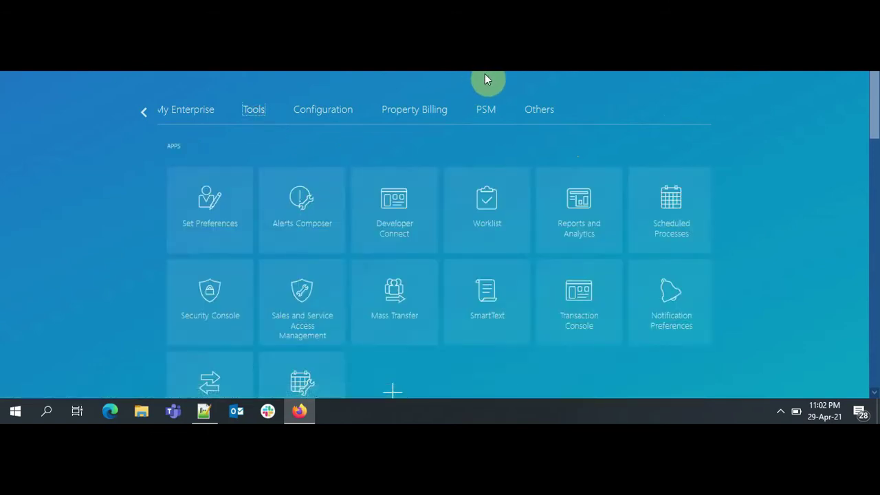
{"action": "scroll", "coordinate": [549, 137], "scroll_direction": "down", "scroll_amount": 2}
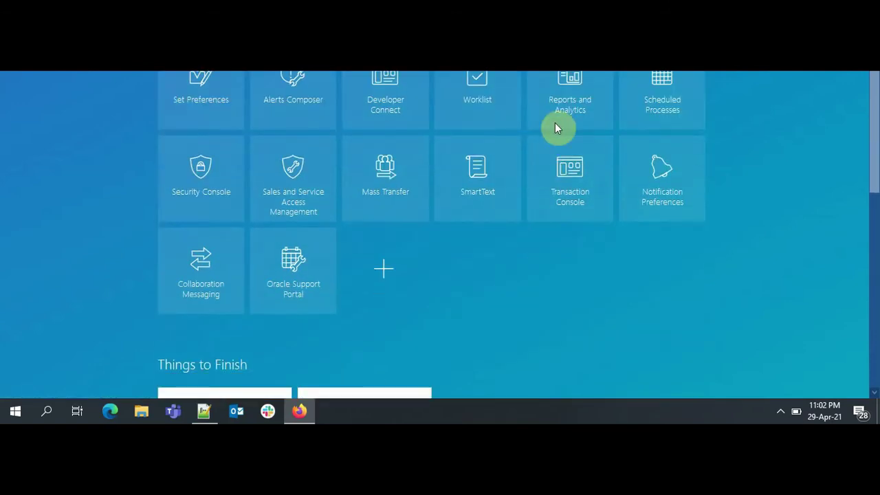
{"action": "left_click", "coordinate": [583, 100]}
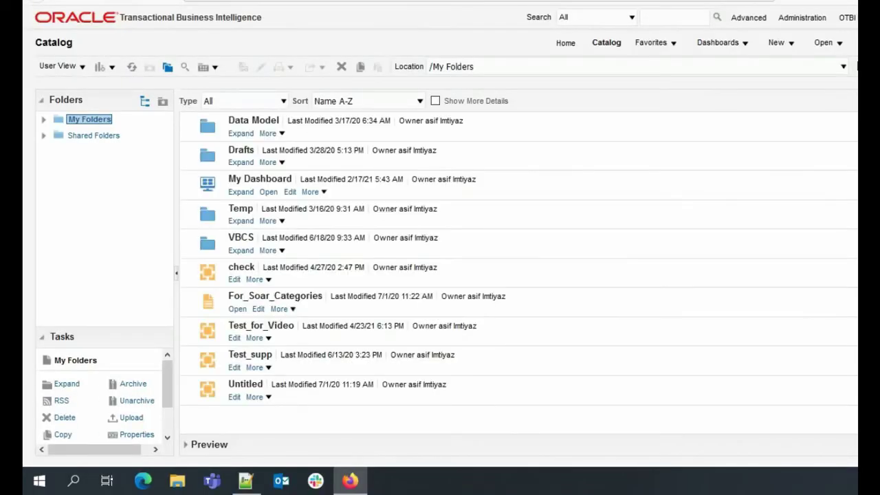
Create a new Data Model from the catalog's New menu.
{"action": "left_click", "coordinate": [791, 48]}
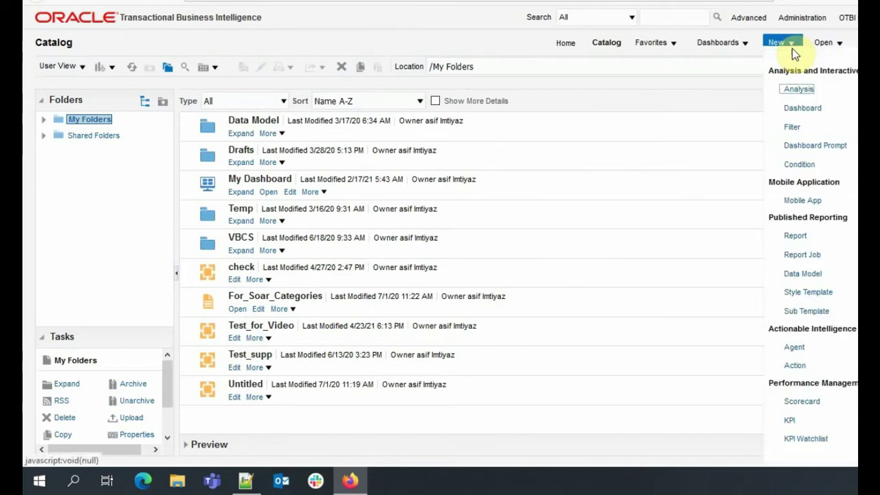
{"action": "left_click", "coordinate": [804, 276]}
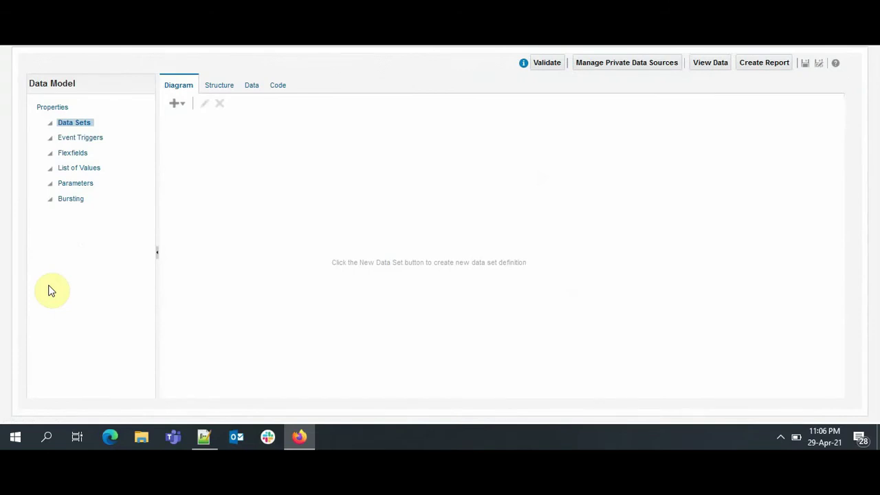
Create a SQL Query data set named 'Supplier and Supplier Address' on ApplicationDB_FSCM.
{"action": "left_click", "coordinate": [179, 105]}
{"action": "left_click", "coordinate": [196, 118]}
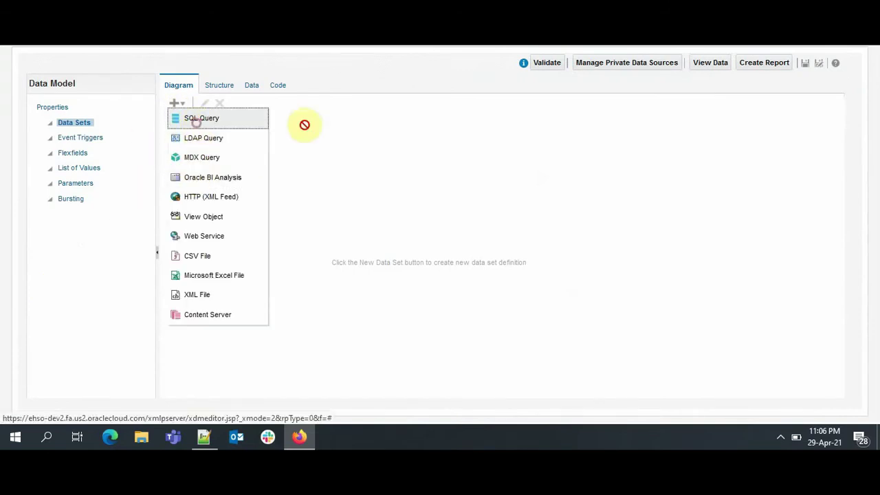
{"action": "left_click", "coordinate": [396, 138]}
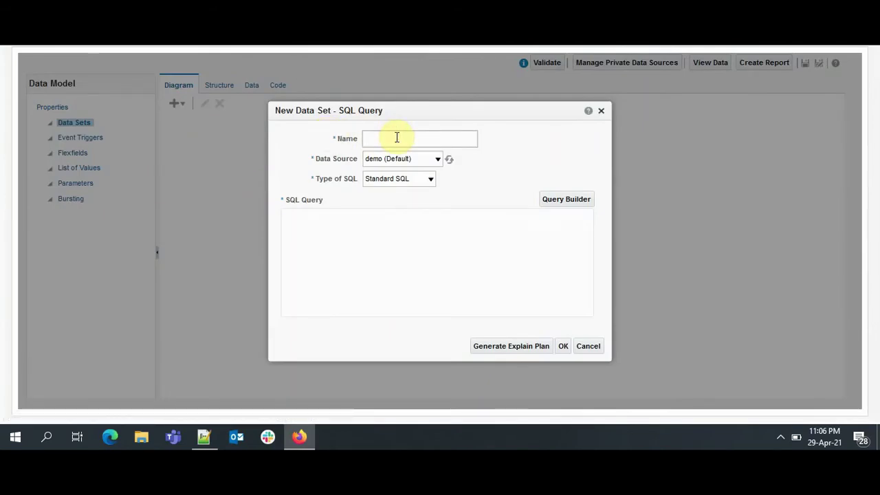
{"action": "type", "text": "Suppli"}
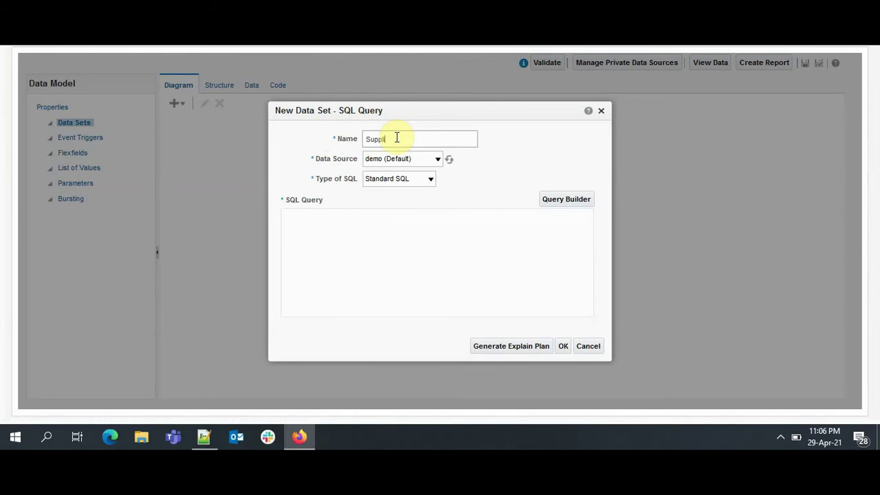
{"action": "type", "text": "er and"}
{"action": "key", "text": "BackSpace"}
{"action": "key", "text": "BackSpace"}
{"action": "key", "text": "BackSpace"}
{"action": "key", "text": "BackSpace"}
{"action": "type", "text": "and Supplier Address"}
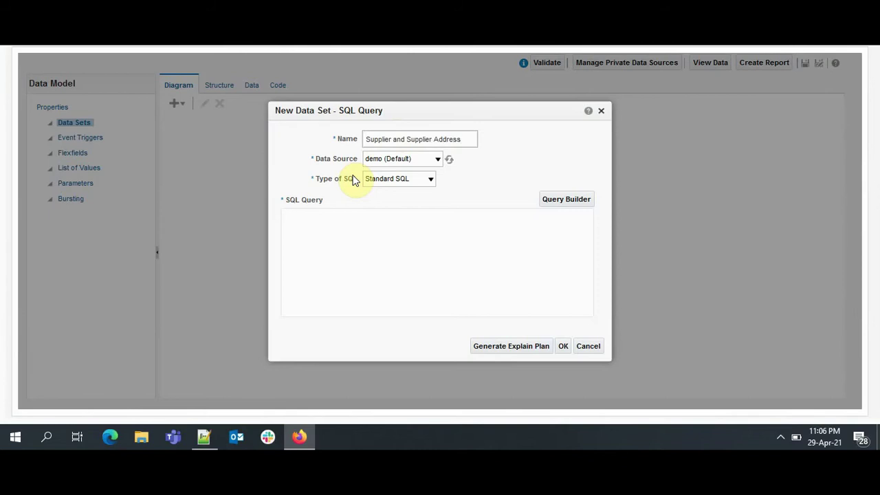
{"action": "left_click", "coordinate": [392, 158]}
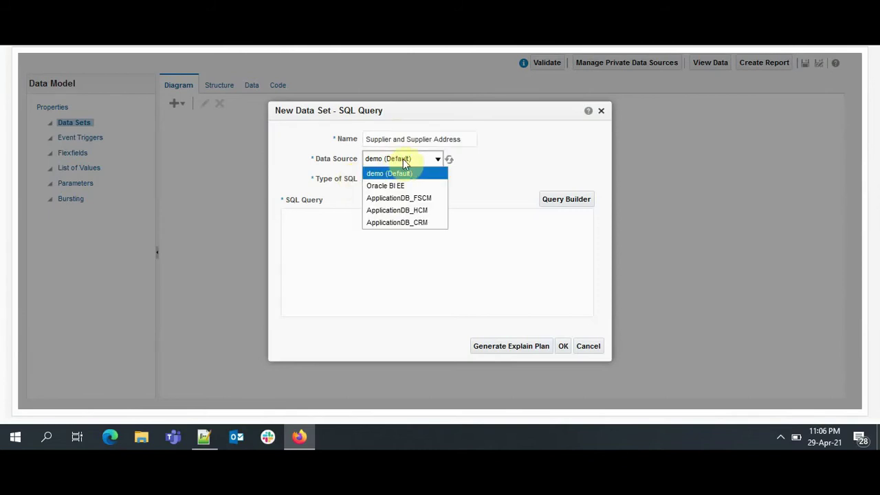
{"action": "left_click", "coordinate": [415, 199]}
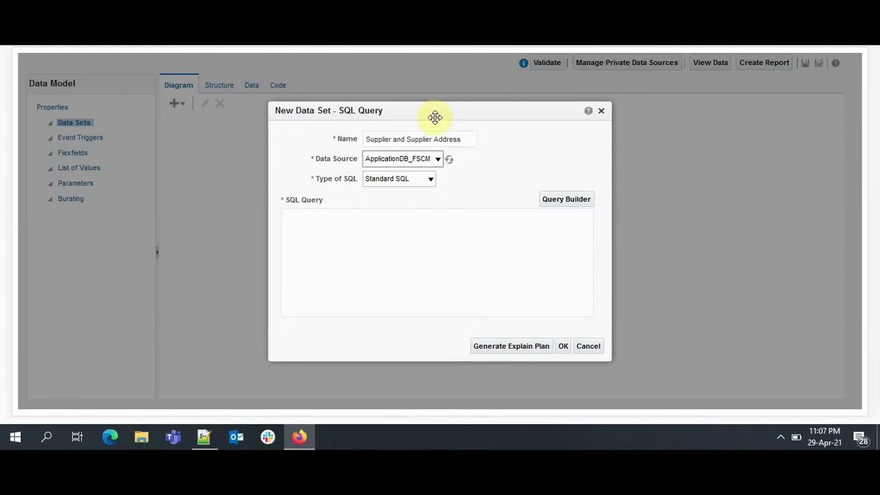
In Notepad++, review the supplier address query and select its SELECT statement, lines 1–24.
{"action": "left_click", "coordinate": [201, 430]}
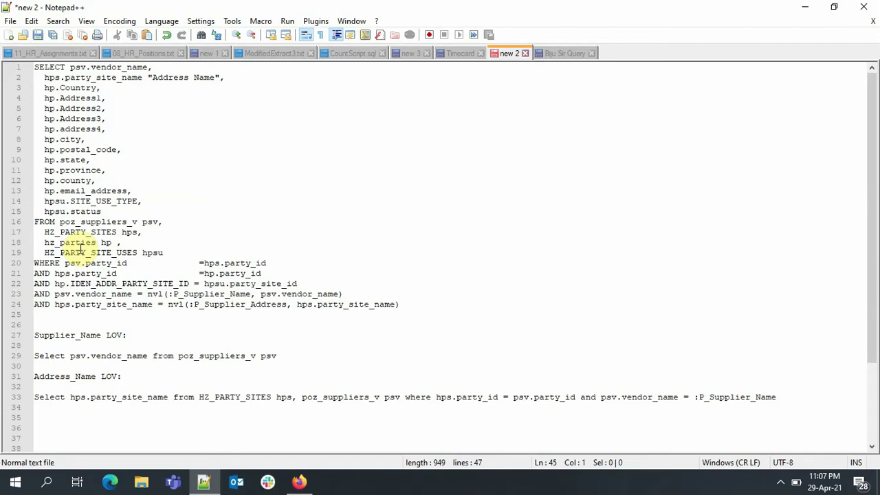
{"action": "left_click_drag", "start_coordinate": [413, 304], "coordinate": [91, 159]}
{"action": "left_click_drag", "start_coordinate": [101, 119], "coordinate": [103, 114]}
{"action": "left_click", "coordinate": [257, 167]}
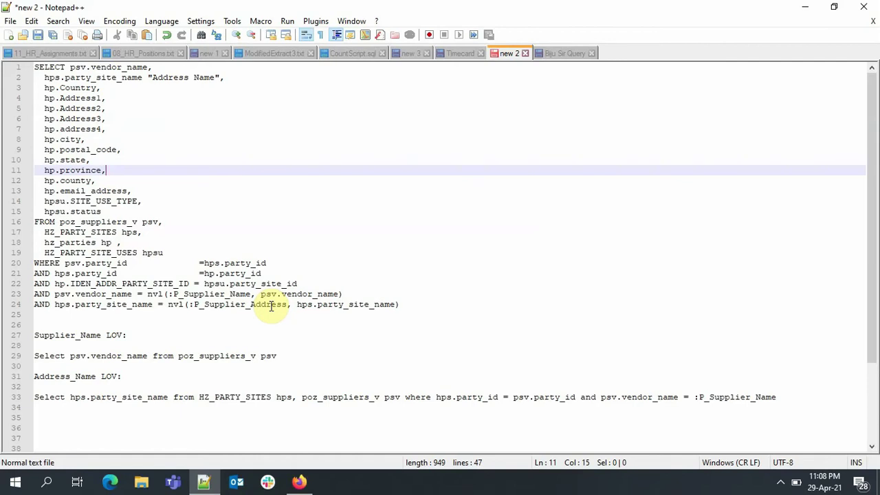
{"action": "left_click_drag", "start_coordinate": [422, 307], "coordinate": [4, 59]}
Paste the supplier address query into the SQL Query box and create the data set.
{"action": "left_click", "coordinate": [299, 481]}
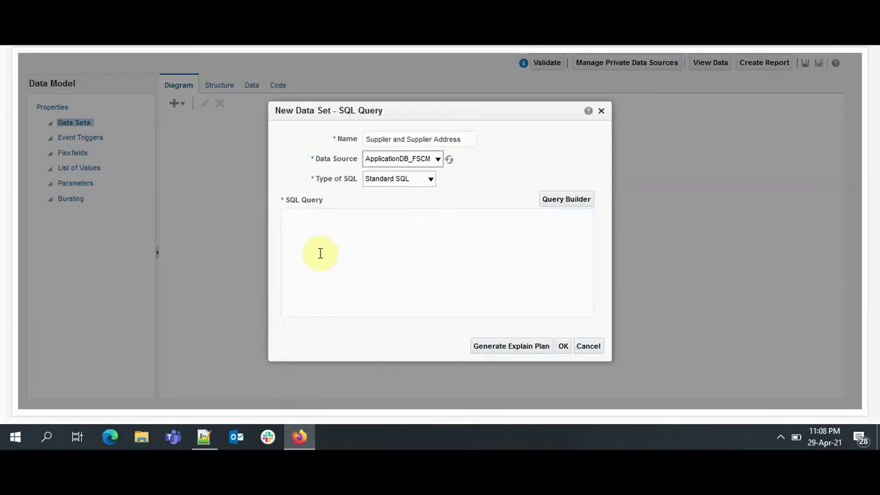
{"action": "left_click", "coordinate": [319, 253]}
{"action": "key", "text": "ctrl+v"}
{"action": "scroll", "coordinate": [332, 253], "scroll_direction": "up", "scroll_amount": 2}
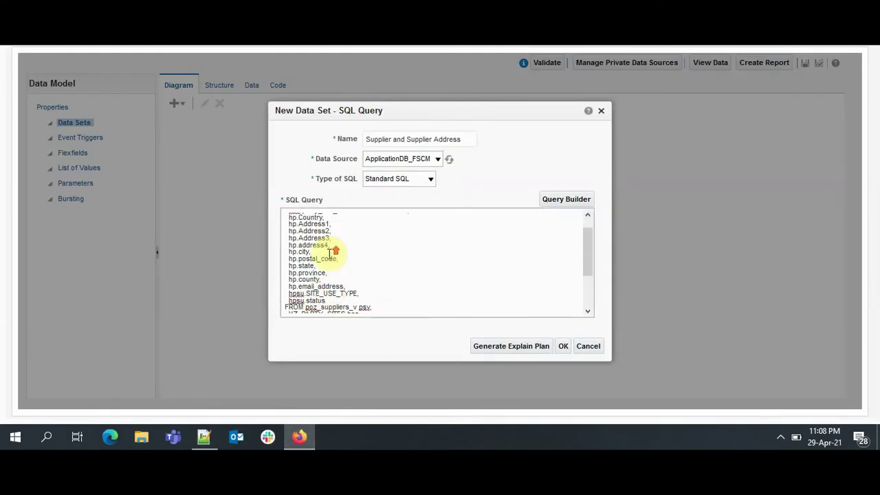
{"action": "scroll", "coordinate": [332, 253], "scroll_direction": "up", "scroll_amount": 1}
{"action": "scroll", "coordinate": [331, 252], "scroll_direction": "down", "scroll_amount": 3}
{"action": "scroll", "coordinate": [321, 251], "scroll_direction": "up", "scroll_amount": 3}
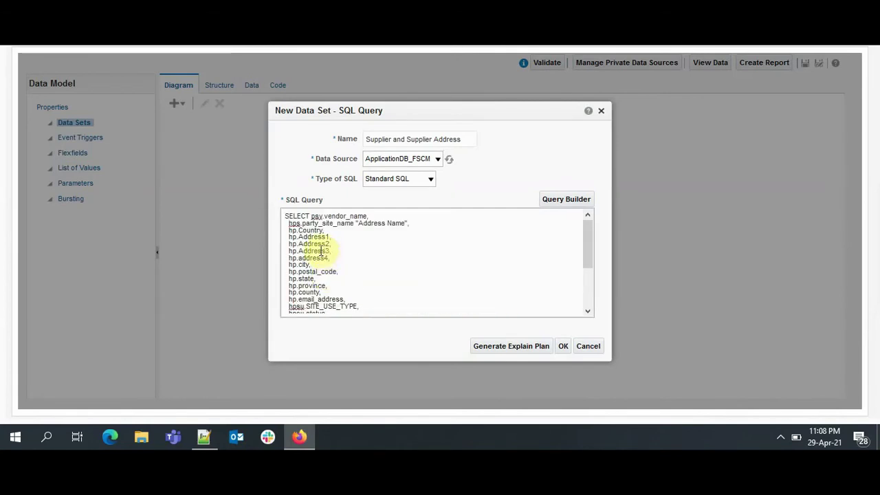
{"action": "left_click", "coordinate": [561, 345]}
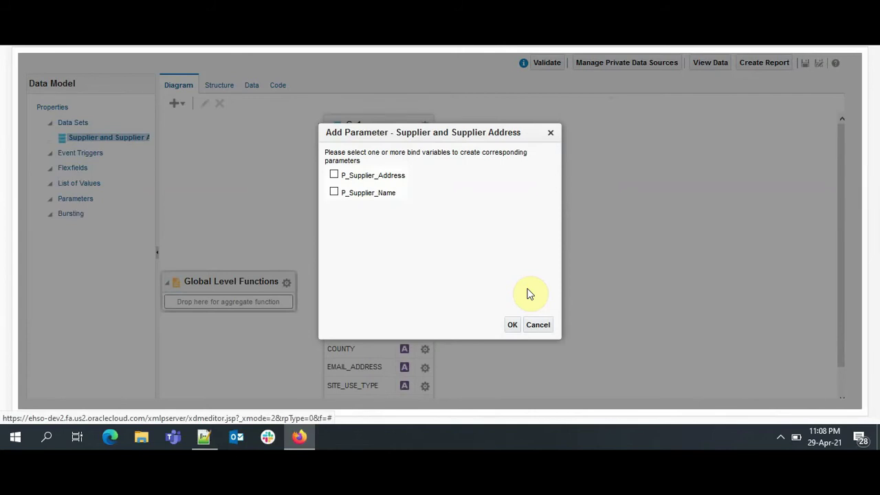
Create P_Supplier_Address and P_Supplier_Name parameters from the query's bind variables.
{"action": "left_click", "coordinate": [334, 175]}
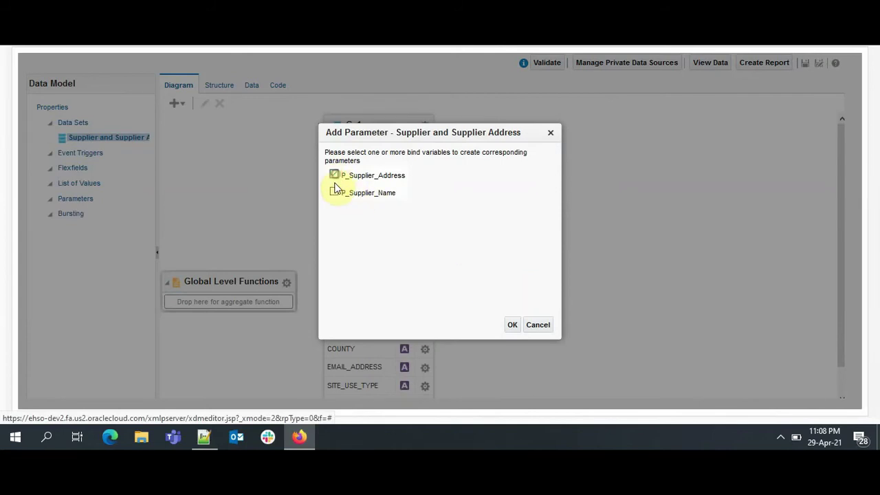
{"action": "left_click", "coordinate": [334, 192]}
{"action": "left_click", "coordinate": [510, 325]}
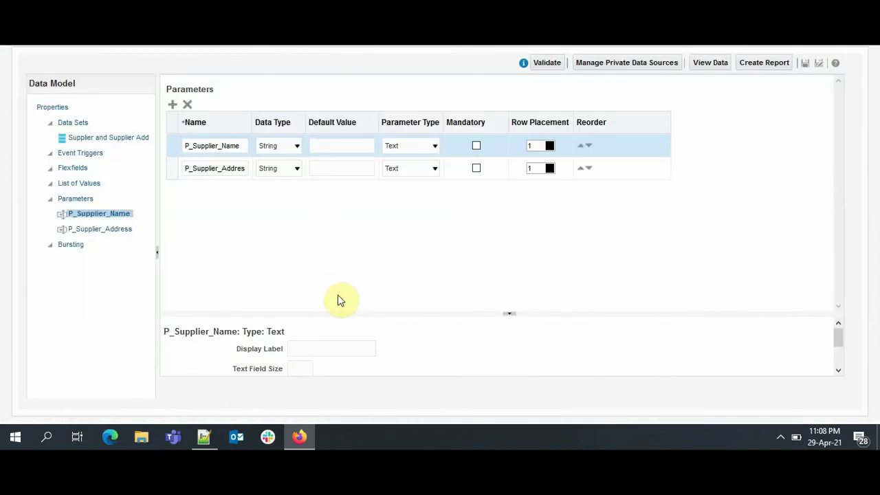
{"action": "left_click", "coordinate": [313, 343]}
Label P_Supplier_Name 'Supplier' and P_Supplier_Address 'Supplier Address'.
{"action": "type", "text": "Supplie"}
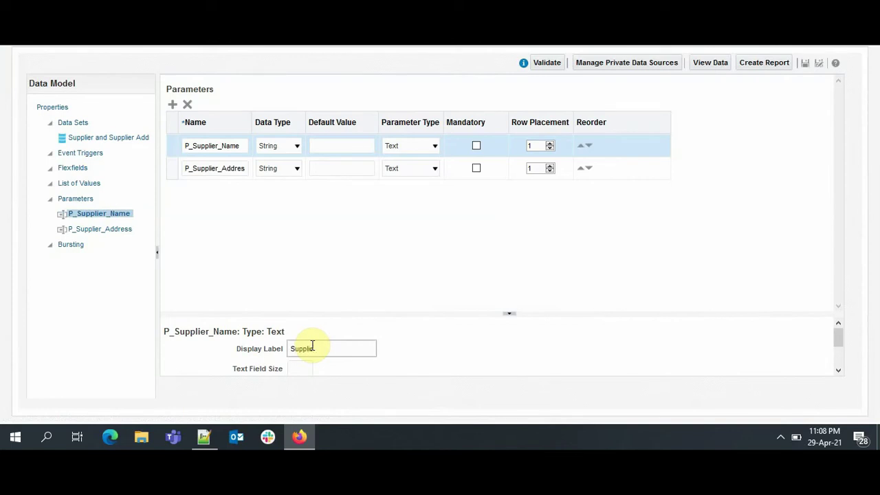
{"action": "type", "text": "r"}
{"action": "left_click", "coordinate": [186, 166]}
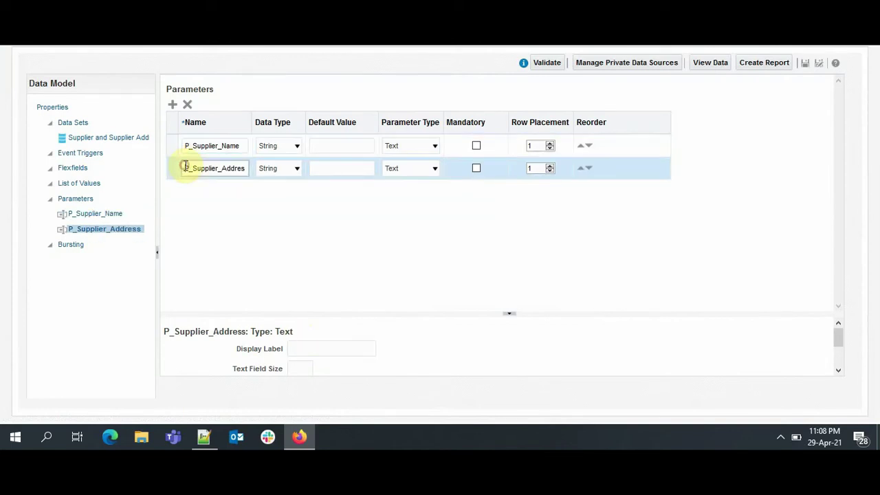
{"action": "left_click", "coordinate": [305, 348]}
{"action": "type", "text": "S"}
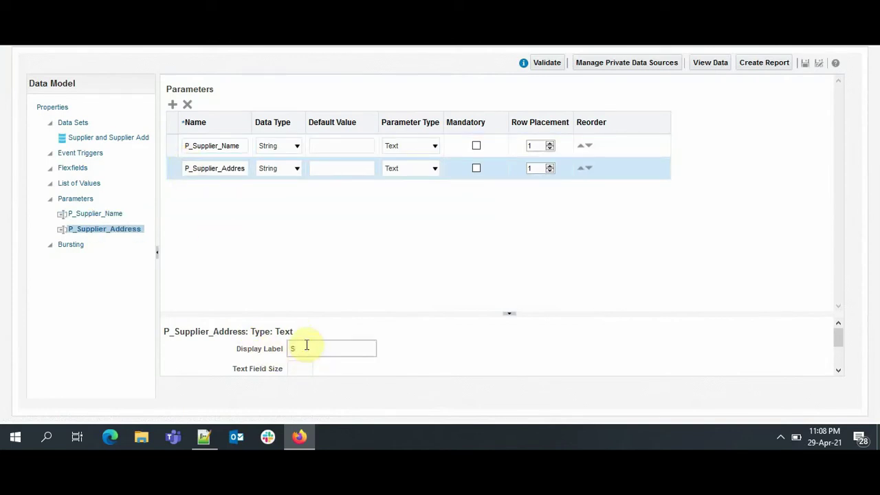
{"action": "type", "text": "upplier Address"}
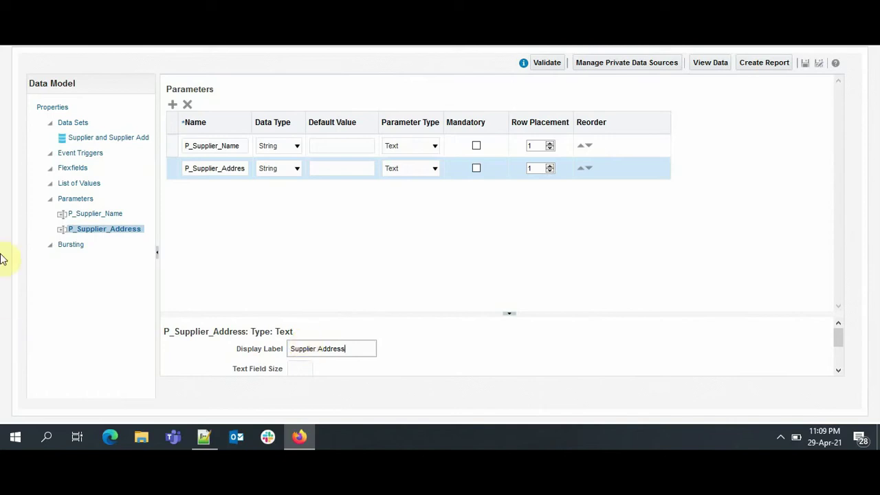
Add a list of values named 'Supplier LOV' using the ApplicationDB_FSCM data source.
{"action": "left_click", "coordinate": [82, 183]}
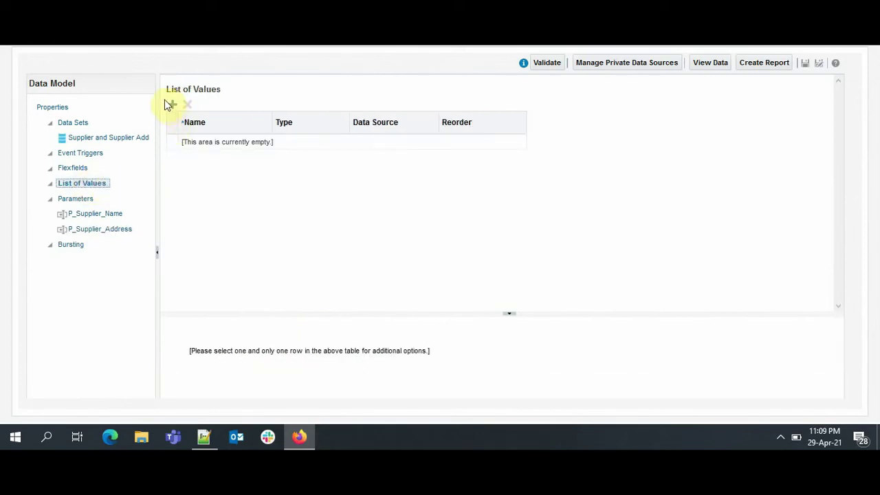
{"action": "left_click", "coordinate": [171, 105]}
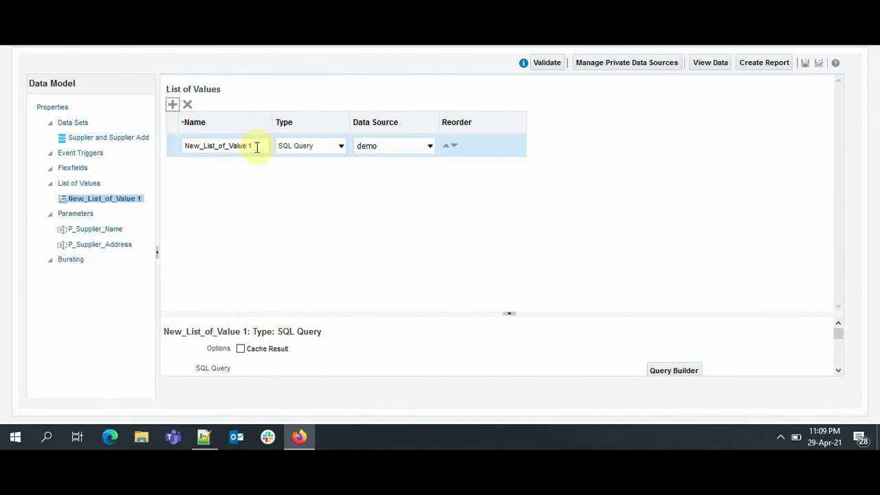
{"action": "left_click_drag", "start_coordinate": [257, 147], "coordinate": [167, 141]}
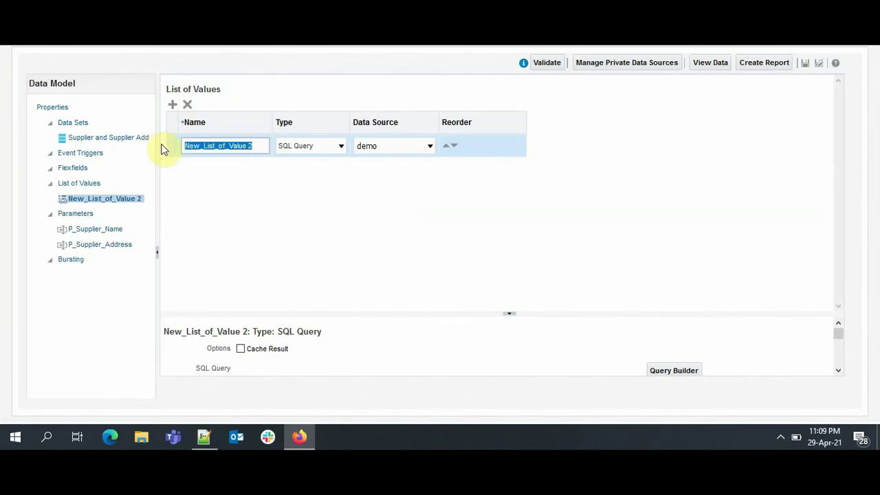
{"action": "type", "text": "Supplie"}
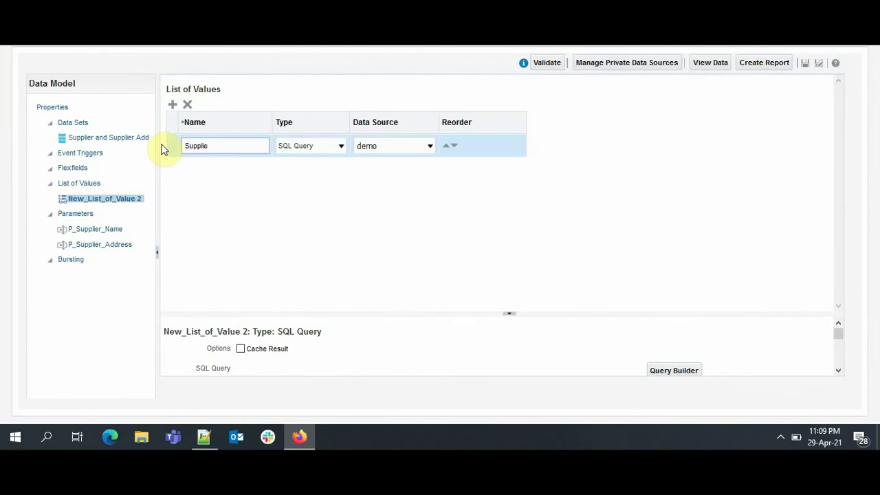
{"action": "type", "text": "r LOV"}
{"action": "left_click", "coordinate": [390, 147]}
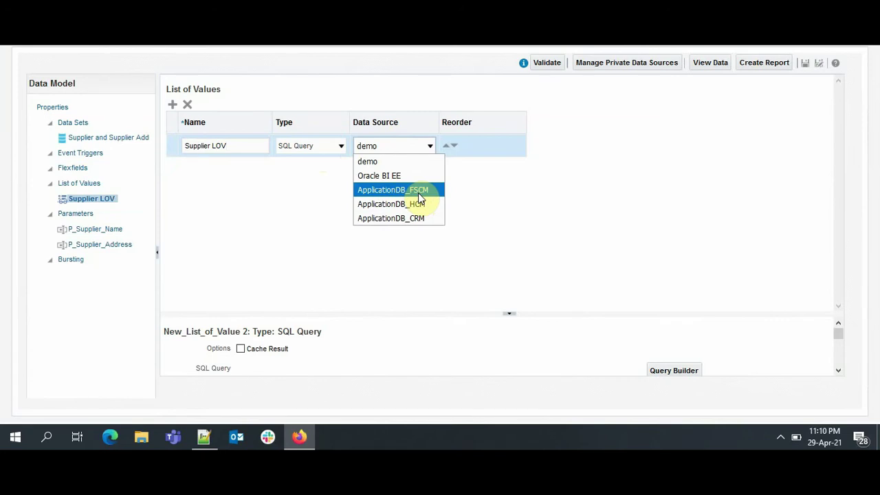
{"action": "left_click", "coordinate": [413, 190]}
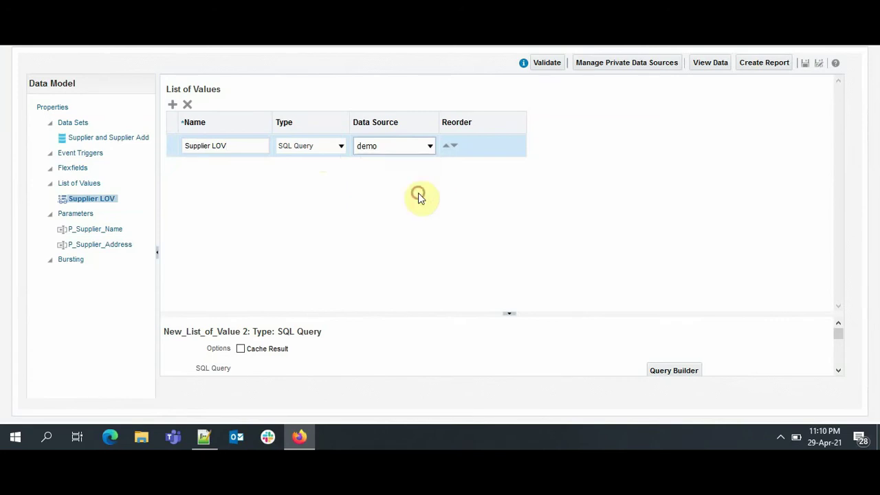
Paste the line-29 vendor-name query from Notepad++ into Supplier LOV's SQL Query.
{"action": "left_click_drag", "start_coordinate": [473, 314], "coordinate": [476, 172]}
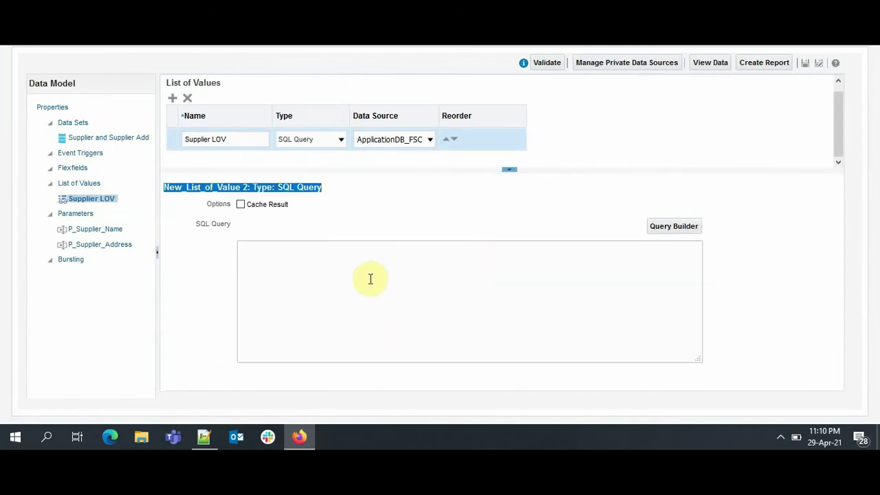
{"action": "left_click", "coordinate": [204, 437]}
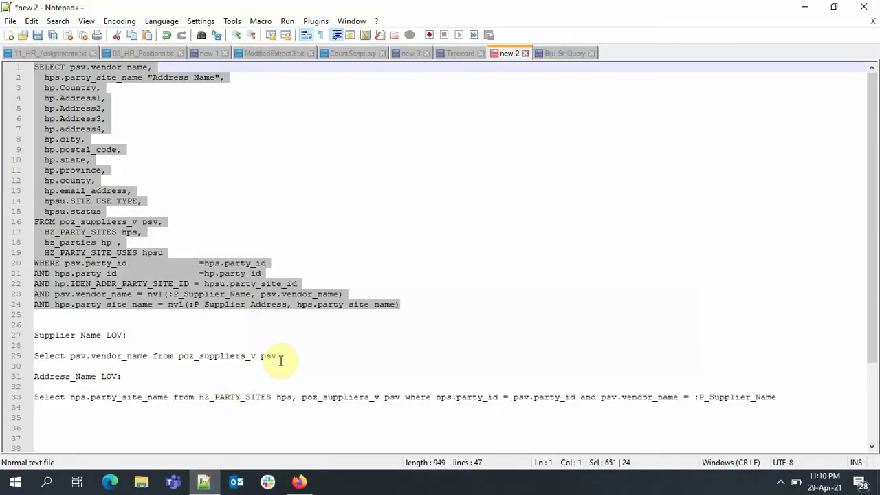
{"action": "left_click_drag", "start_coordinate": [278, 356], "coordinate": [19, 360]}
{"action": "key", "text": "ctrl+c"}
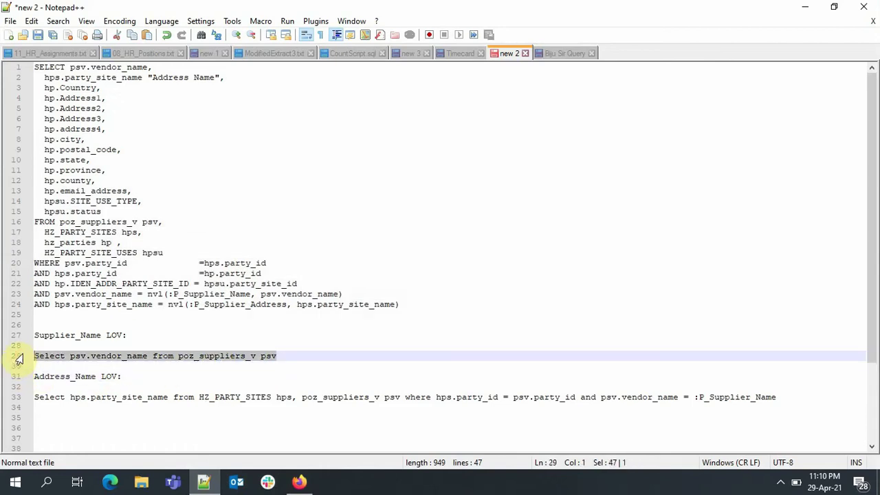
{"action": "left_click", "coordinate": [802, 7]}
{"action": "left_click", "coordinate": [389, 277]}
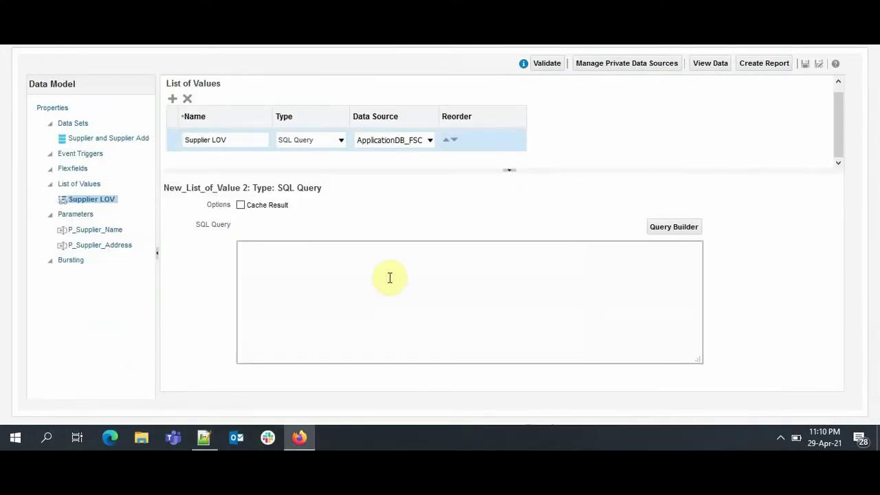
{"action": "key", "text": "ctrl+v"}
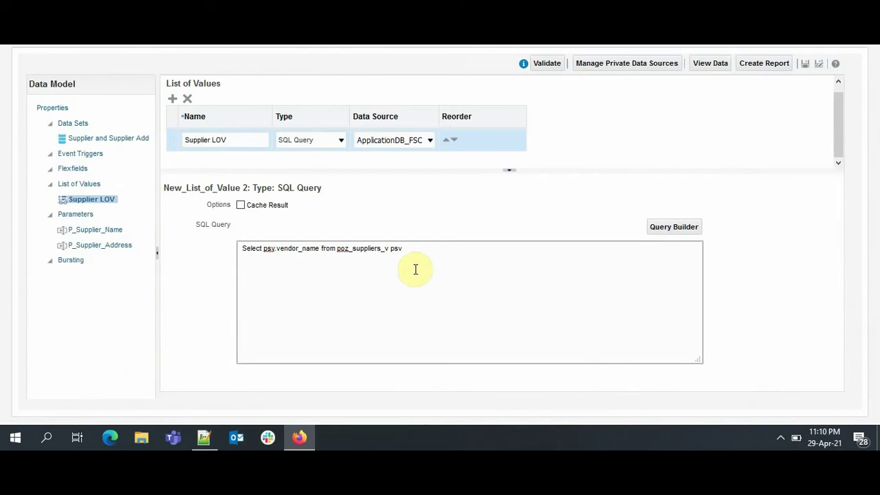
Add another list of values and name it 'Supplier Address LOV'.
{"action": "left_click", "coordinate": [172, 99]}
{"action": "left_click_drag", "start_coordinate": [257, 139], "coordinate": [174, 139]}
{"action": "type", "text": "Supplier"}
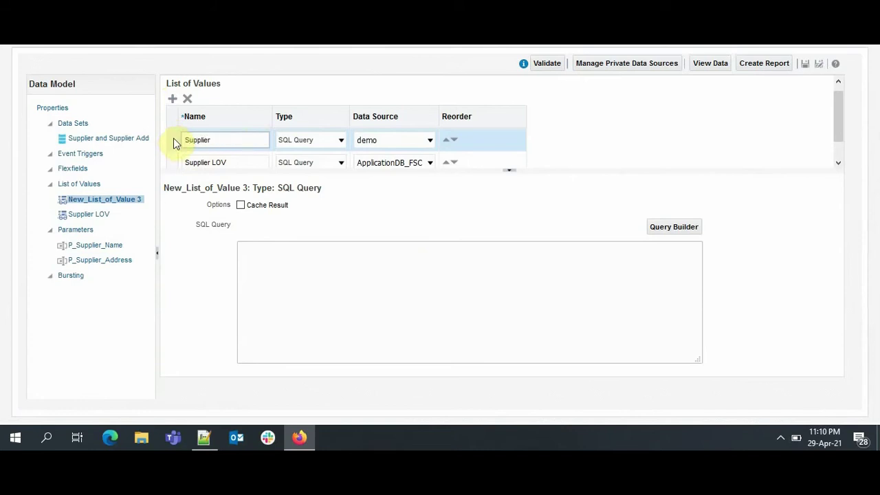
{"action": "type", "text": " Address Lov"}
{"action": "key", "text": "BackSpace"}
{"action": "key", "text": "BackSpace"}
{"action": "type", "text": "OV"}
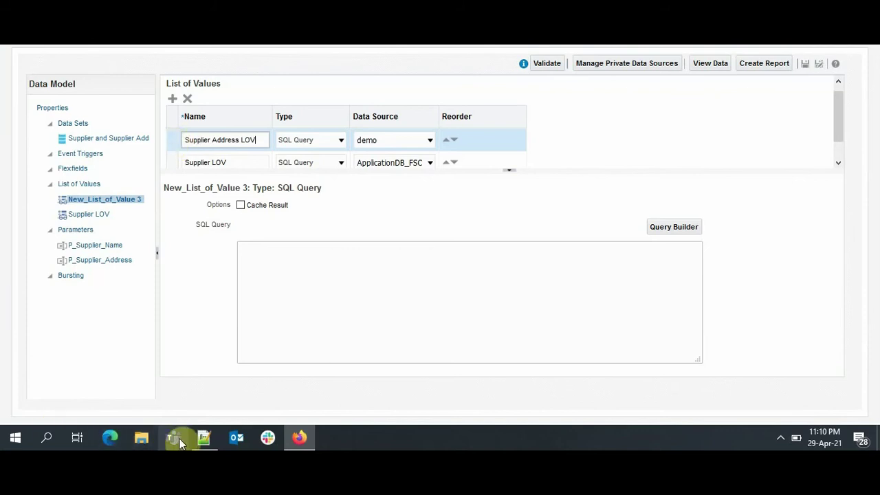
{"action": "left_click", "coordinate": [203, 438]}
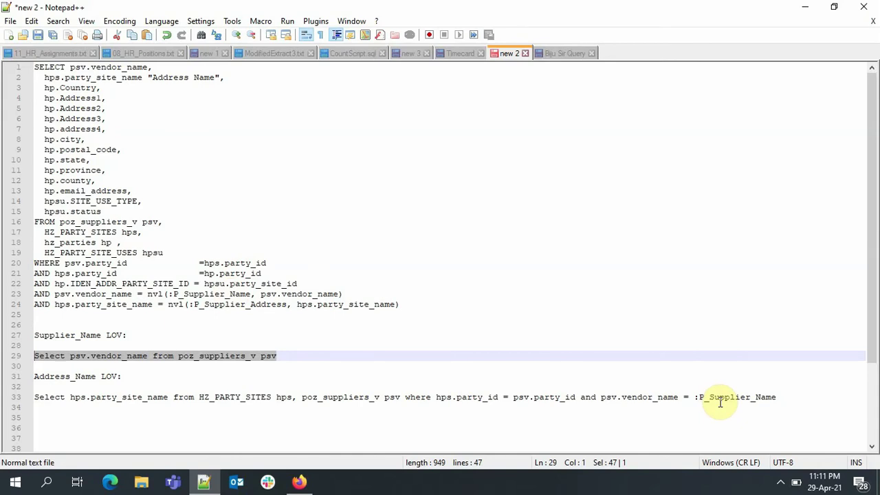
Copy the line-33 Address_Name LOV query and return to Supplier Address LOV's SQL Query box.
{"action": "left_click_drag", "start_coordinate": [795, 399], "coordinate": [24, 396]}
{"action": "key", "text": "ctrl+c"}
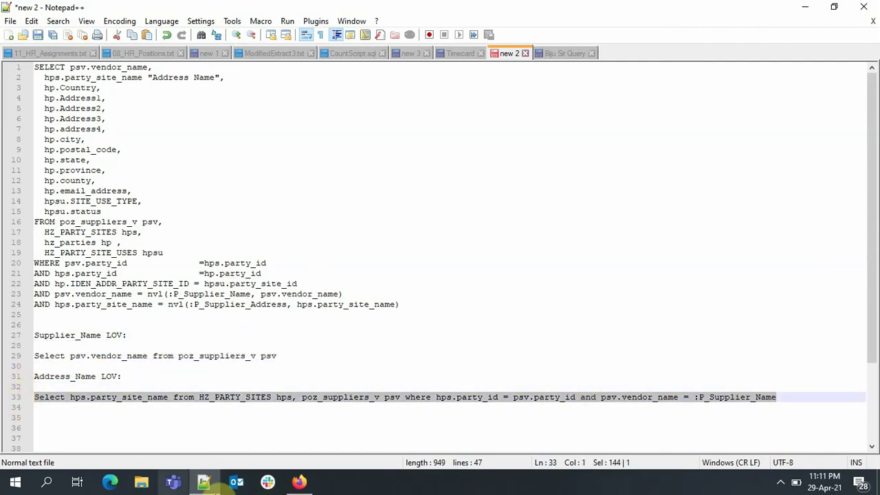
{"action": "left_click", "coordinate": [299, 481]}
{"action": "left_click", "coordinate": [320, 271]}
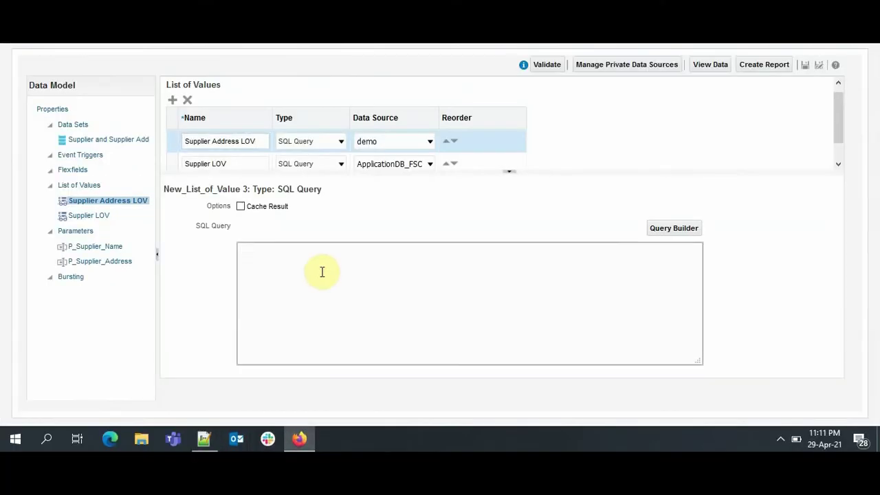
Paste the party-site query into Supplier Address LOV and set its data source to ApplicationDB_FSCM.
{"action": "key", "text": "ctrl+v"}
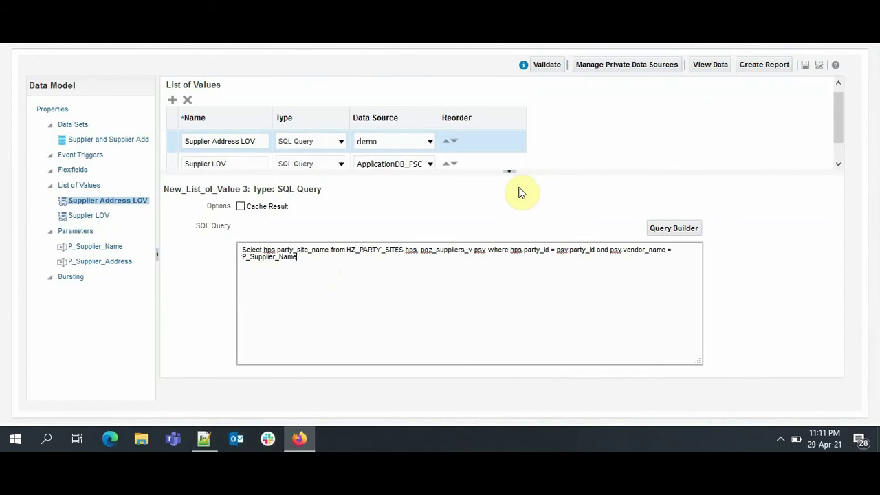
{"action": "left_click", "coordinate": [422, 144]}
{"action": "left_click", "coordinate": [422, 142]}
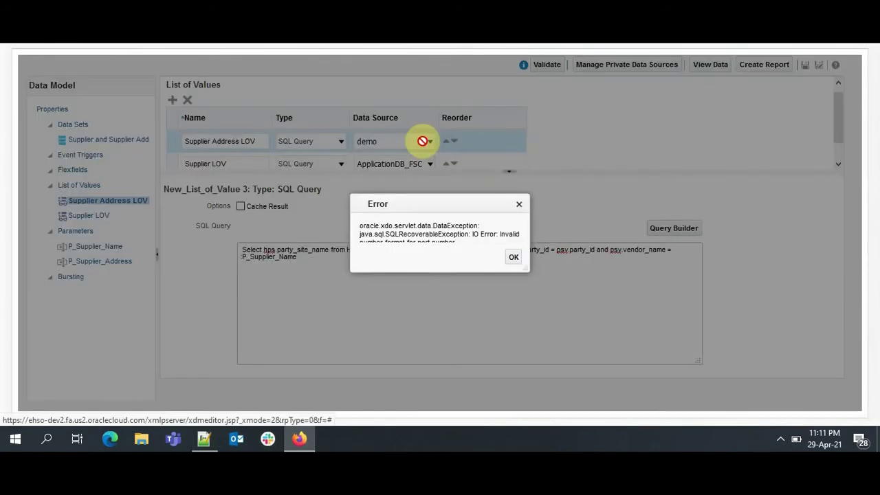
{"action": "left_click", "coordinate": [519, 205]}
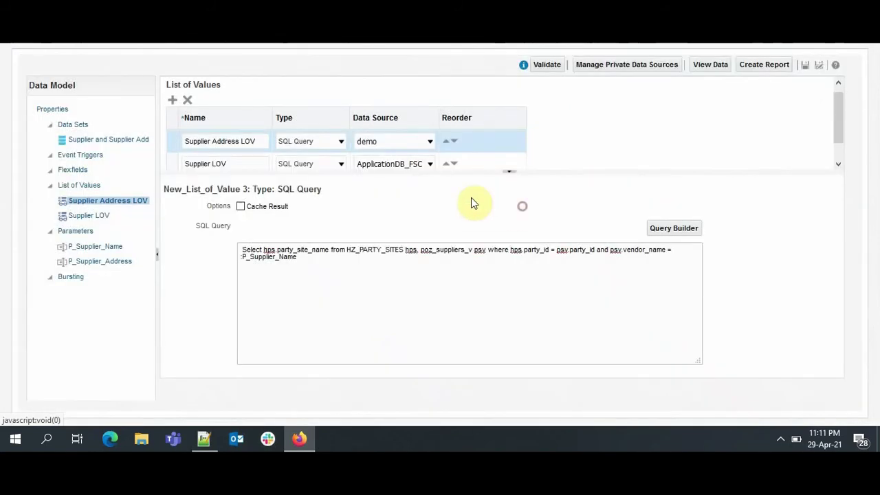
{"action": "left_click", "coordinate": [421, 143]}
{"action": "left_click", "coordinate": [420, 187]}
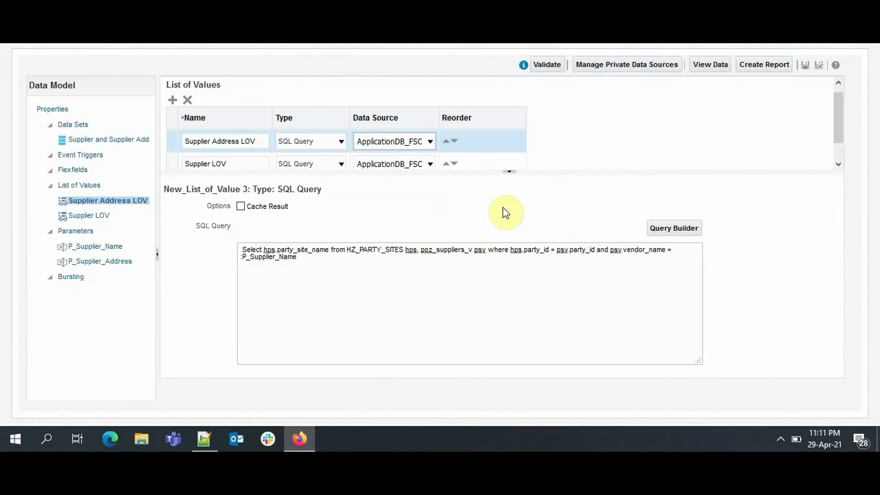
{"action": "left_click", "coordinate": [114, 247]}
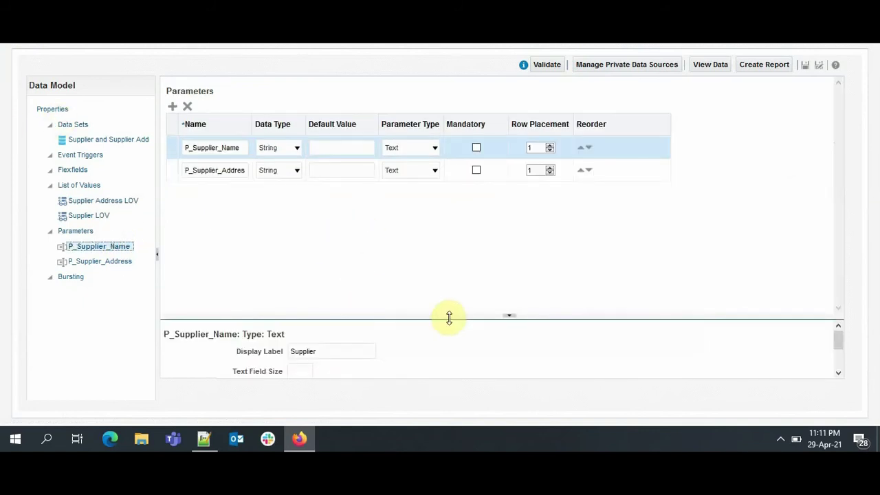
Make P_Supplier_Name a Menu parameter that refreshes other parameters on change, then return to Notepad++.
{"action": "left_click_drag", "start_coordinate": [447, 316], "coordinate": [461, 230]}
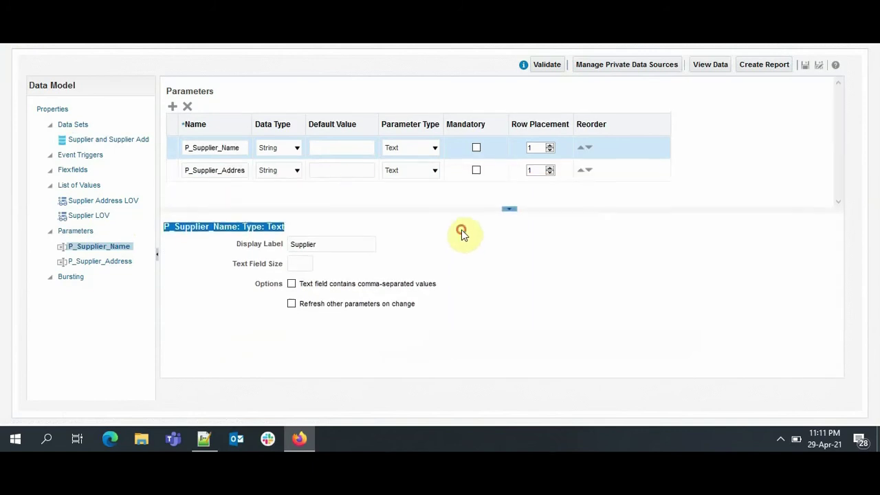
{"action": "left_click", "coordinate": [405, 146]}
{"action": "left_click", "coordinate": [409, 176]}
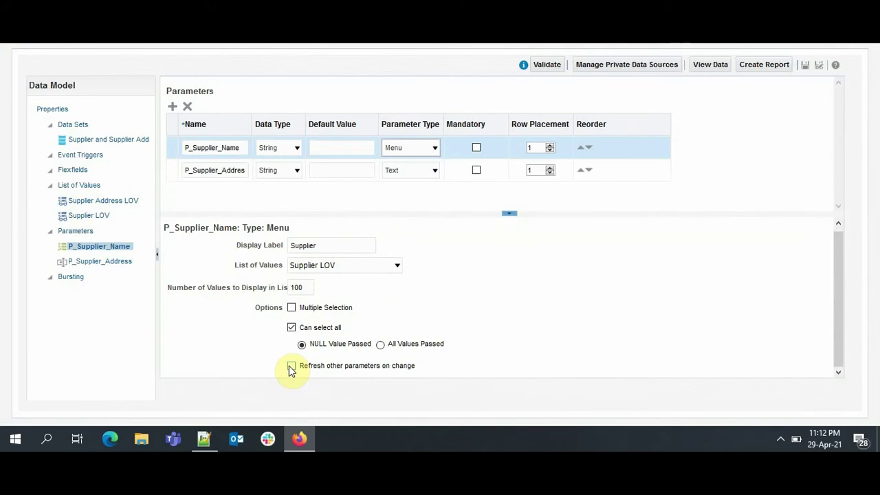
{"action": "left_click", "coordinate": [290, 366]}
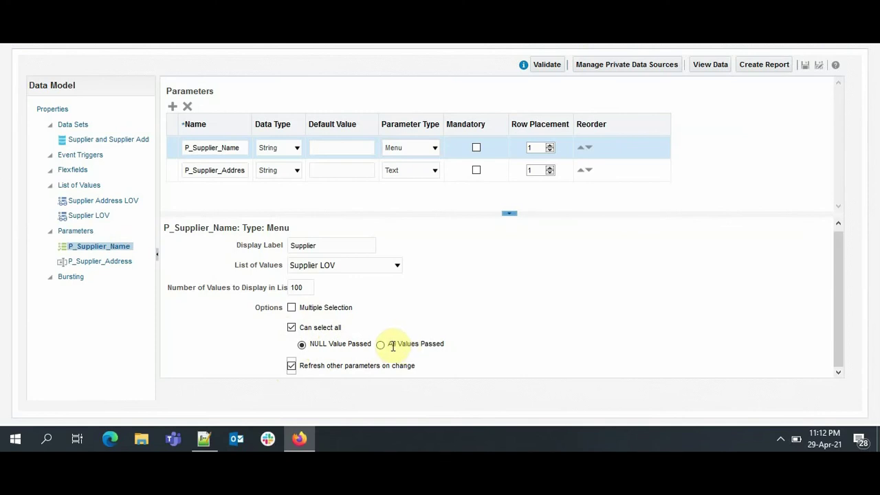
{"action": "left_click", "coordinate": [203, 438]}
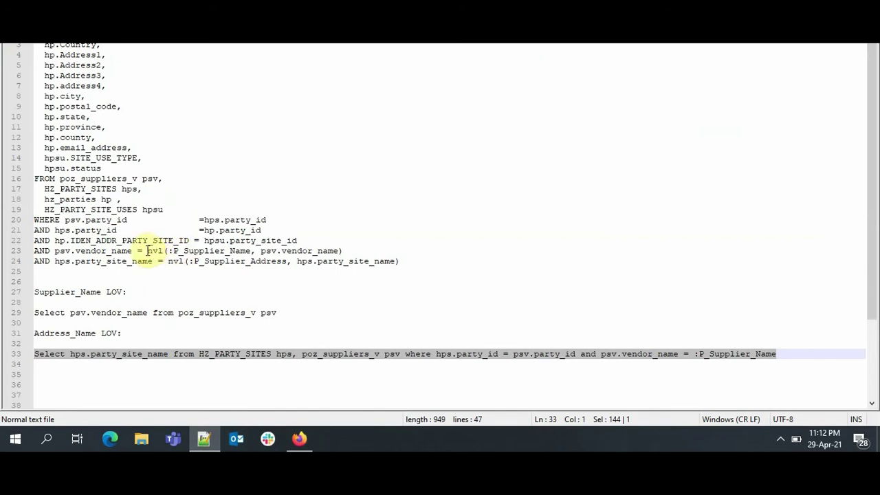
Try 'in' instead of '=' in line 23's vendor condition, then revert it to '='.
{"action": "left_click_drag", "start_coordinate": [146, 251], "coordinate": [137, 251]}
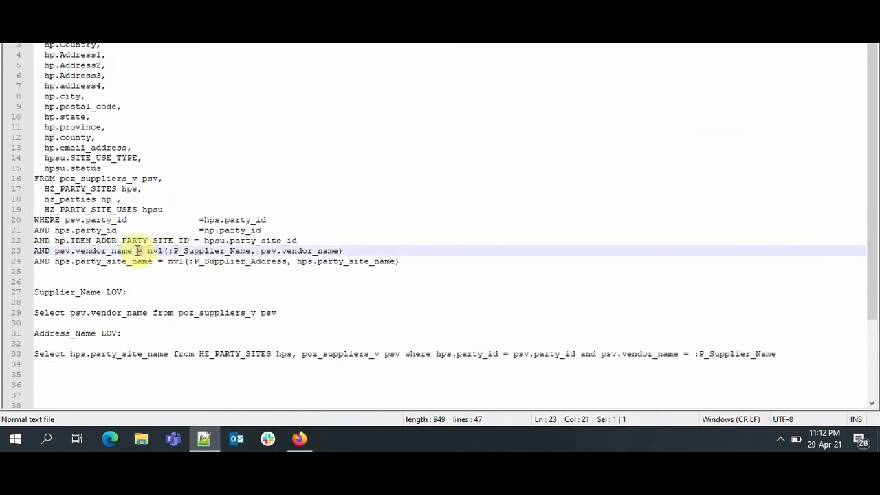
{"action": "type", "text": "in"}
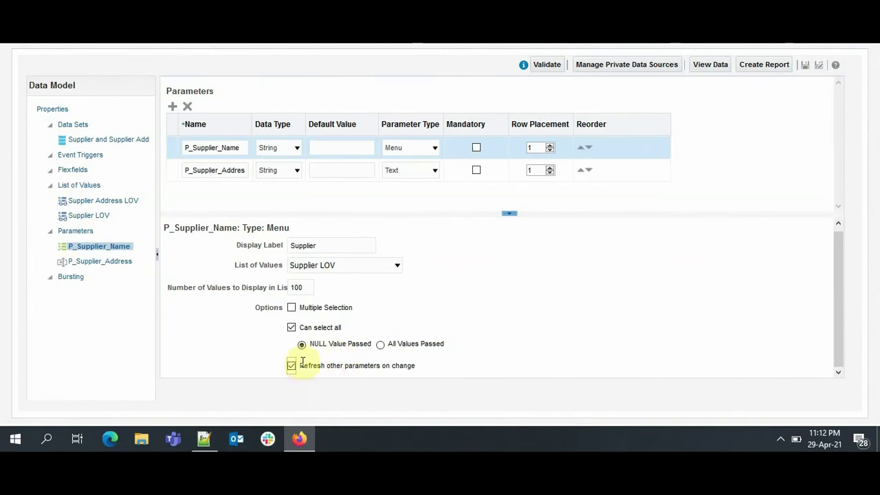
{"action": "left_click", "coordinate": [203, 439]}
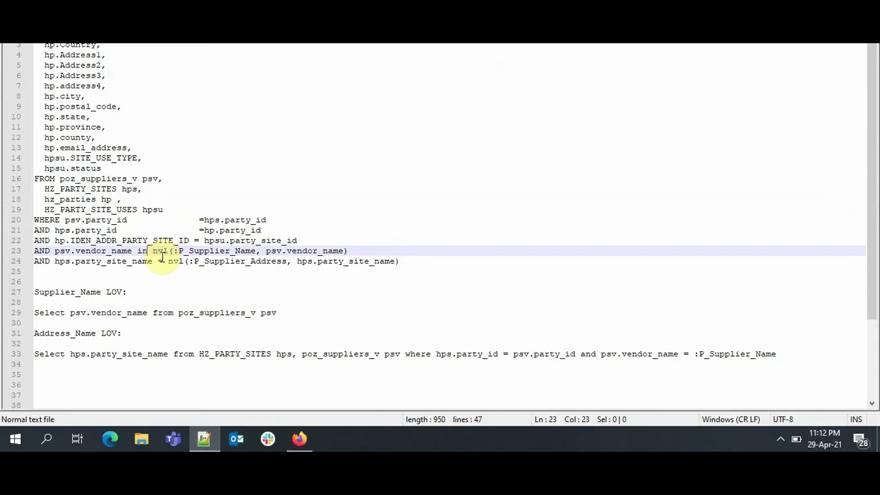
{"action": "key", "text": "BackSpace"}
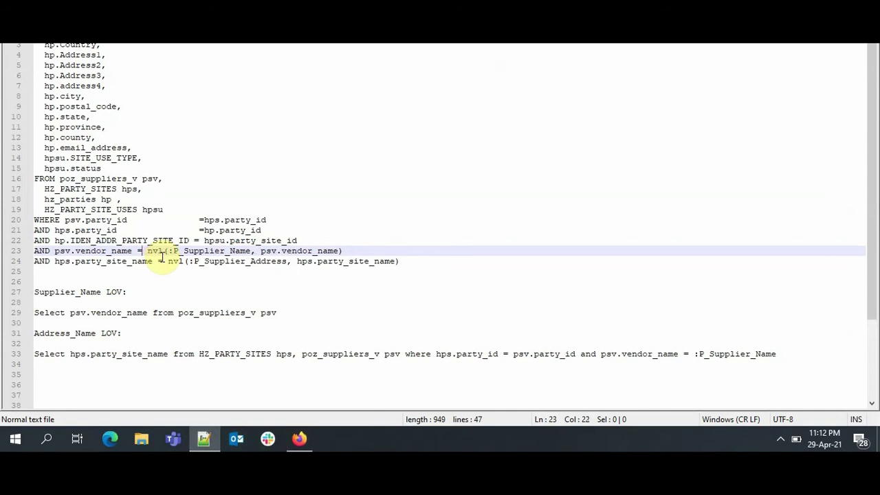
Go back to the data model and open the P_Supplier_Address parameter settings.
{"action": "left_click", "coordinate": [303, 434]}
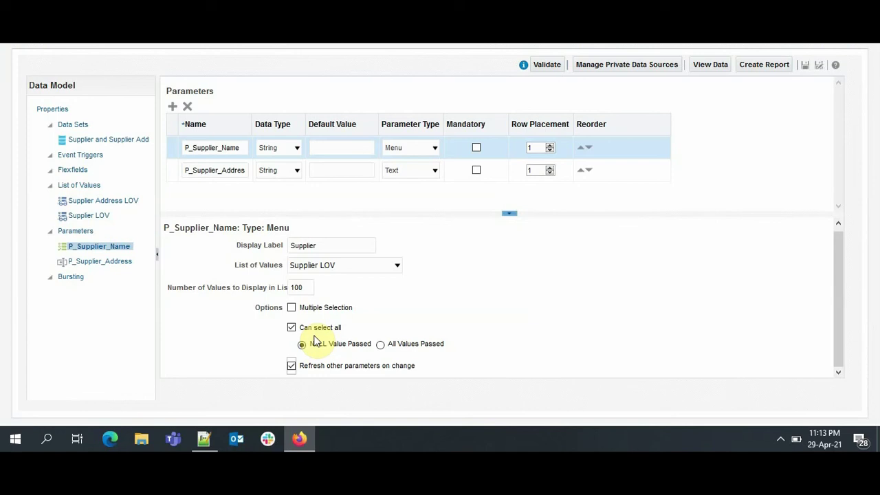
{"action": "left_click", "coordinate": [203, 439]}
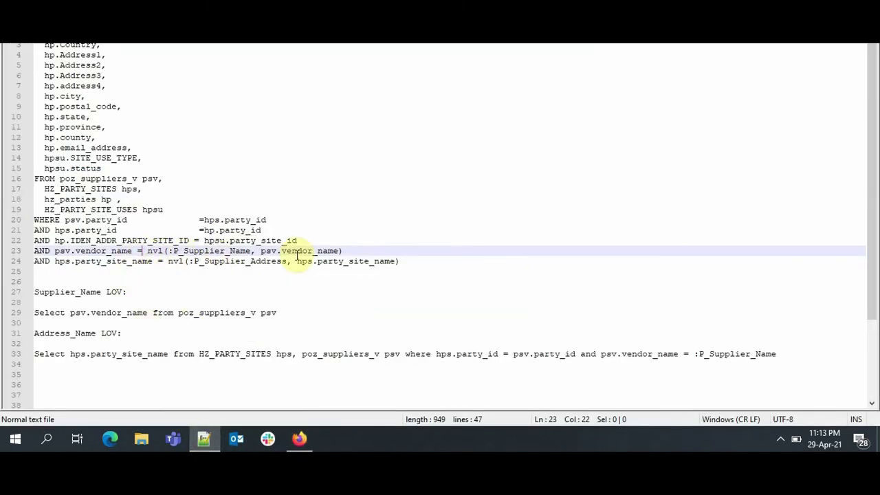
{"action": "left_click", "coordinate": [298, 437]}
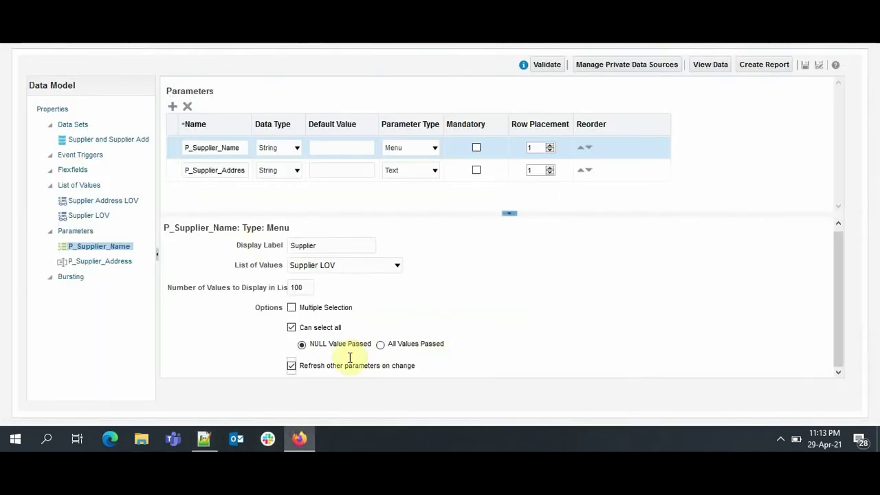
{"action": "left_click", "coordinate": [204, 437]}
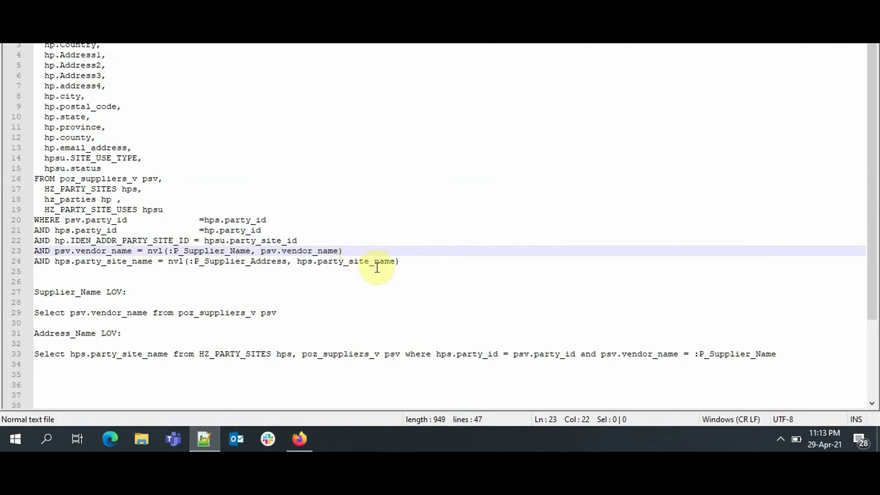
{"action": "left_click", "coordinate": [299, 439]}
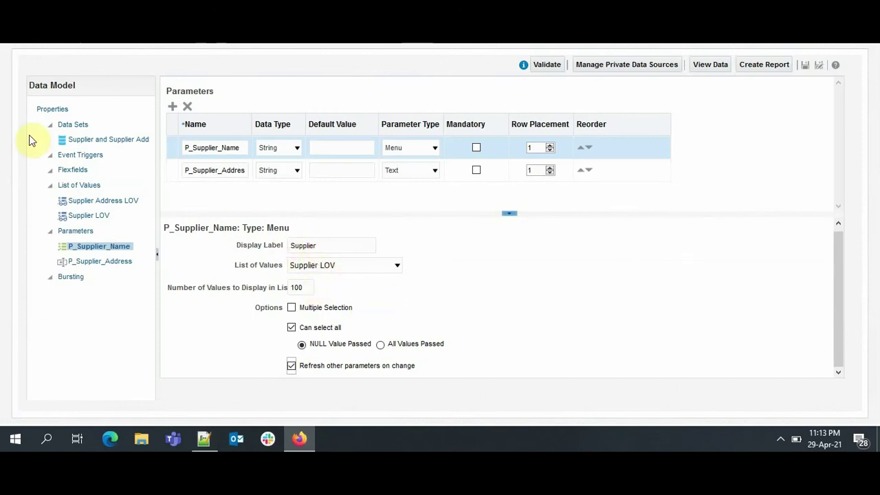
{"action": "left_click", "coordinate": [172, 173]}
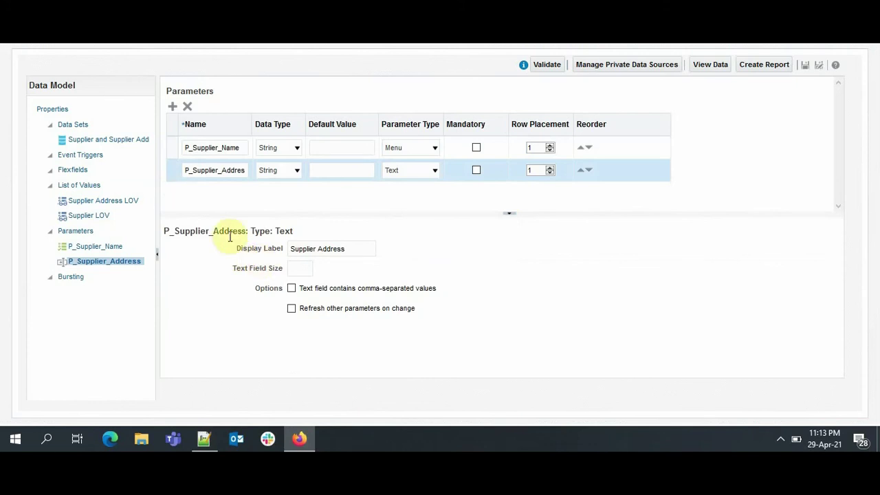
Make P_Supplier_Address a Menu fed by Supplier Address LOV, then save and open View Data.
{"action": "left_click", "coordinate": [404, 174]}
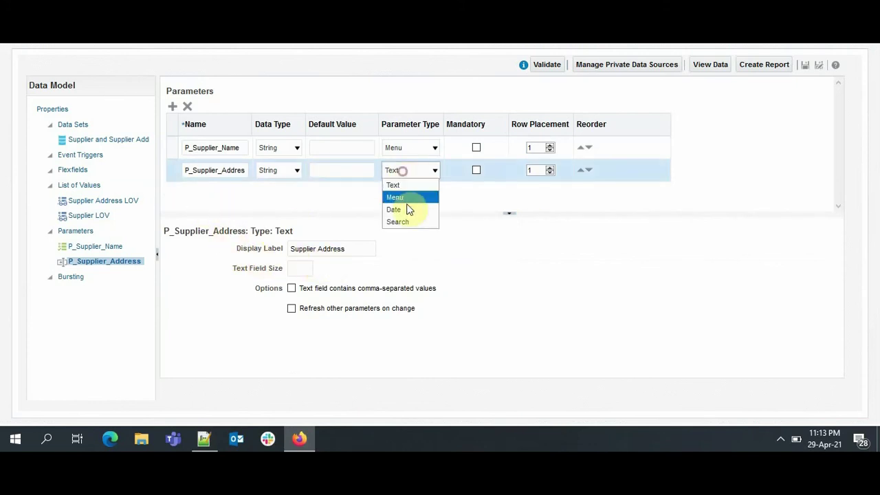
{"action": "left_click", "coordinate": [410, 199]}
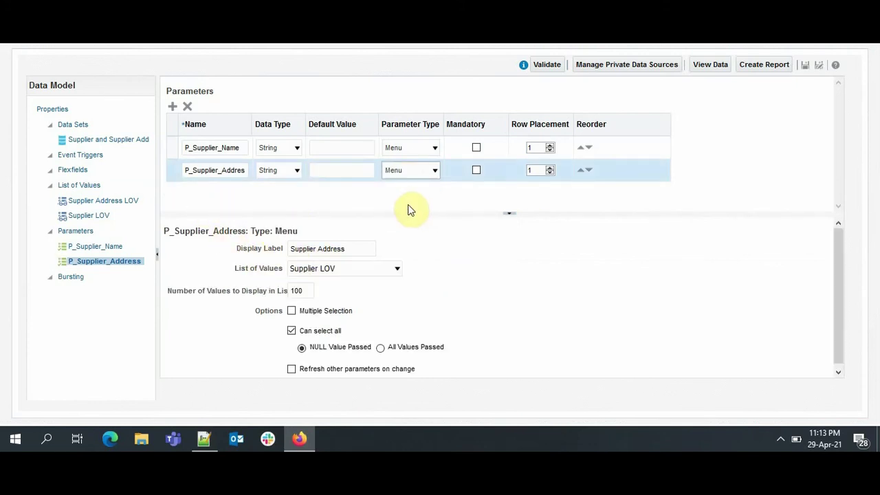
{"action": "left_click", "coordinate": [389, 268]}
{"action": "left_click", "coordinate": [336, 299]}
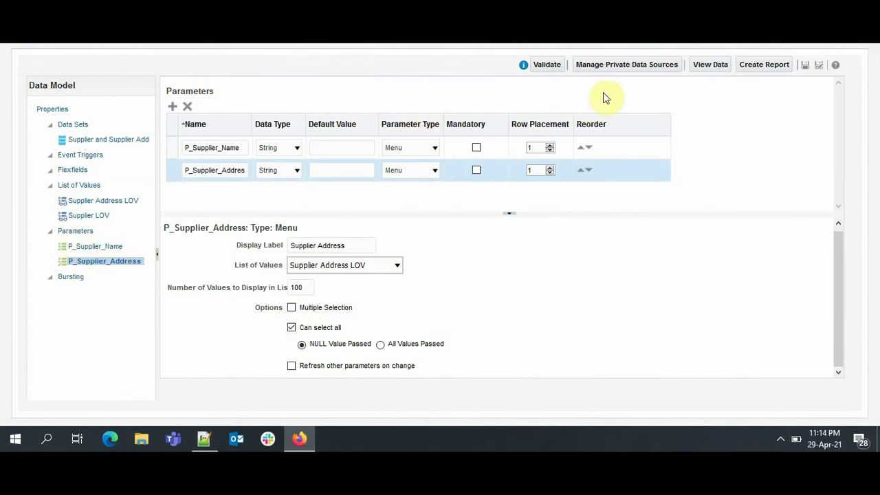
{"action": "left_click", "coordinate": [710, 65]}
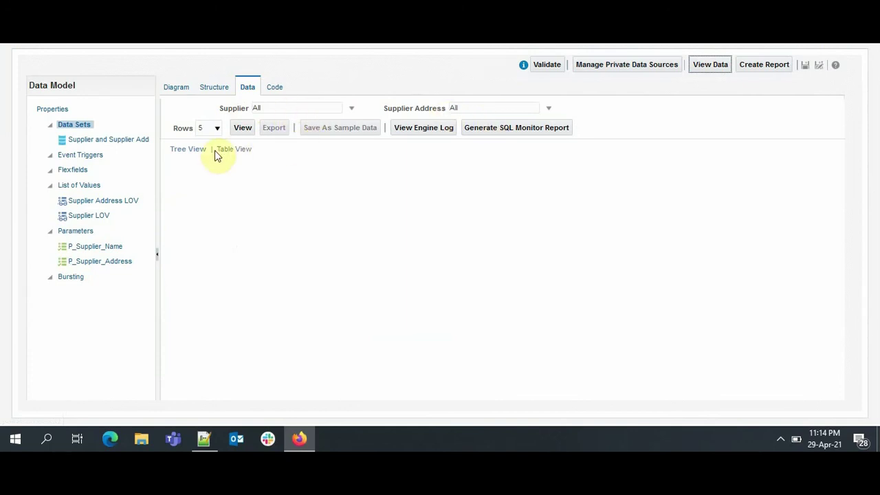
Preview up to 200 rows for all suppliers and browse them in Table View.
{"action": "left_click", "coordinate": [215, 129]}
{"action": "left_click", "coordinate": [216, 190]}
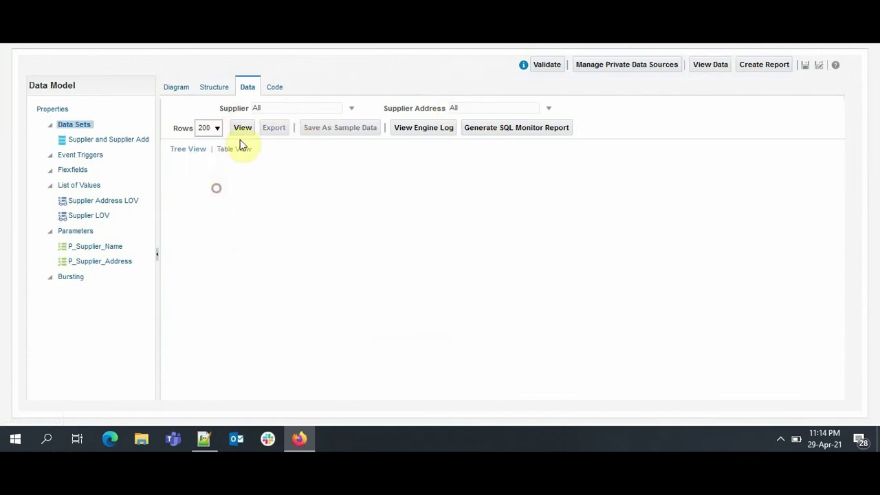
{"action": "left_click", "coordinate": [241, 127]}
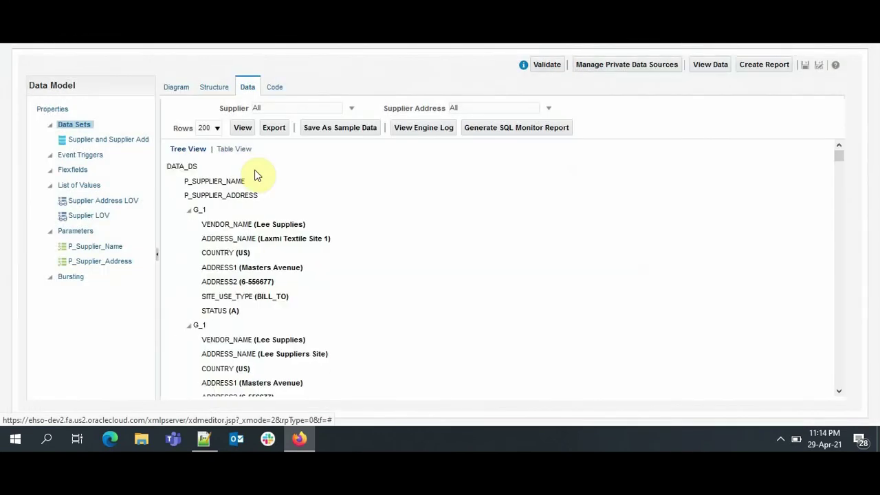
{"action": "left_click", "coordinate": [226, 148]}
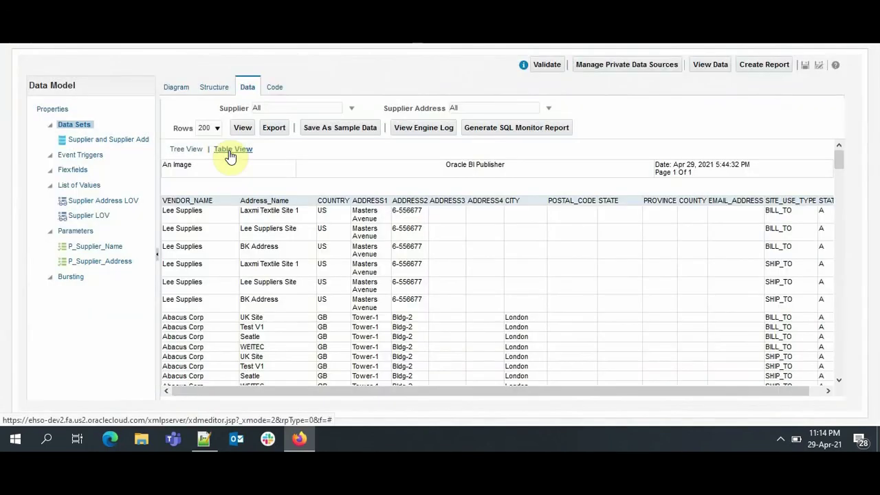
{"action": "scroll", "coordinate": [418, 242], "scroll_direction": "down", "scroll_amount": 3}
{"action": "scroll", "coordinate": [241, 215], "scroll_direction": "up", "scroll_amount": 3}
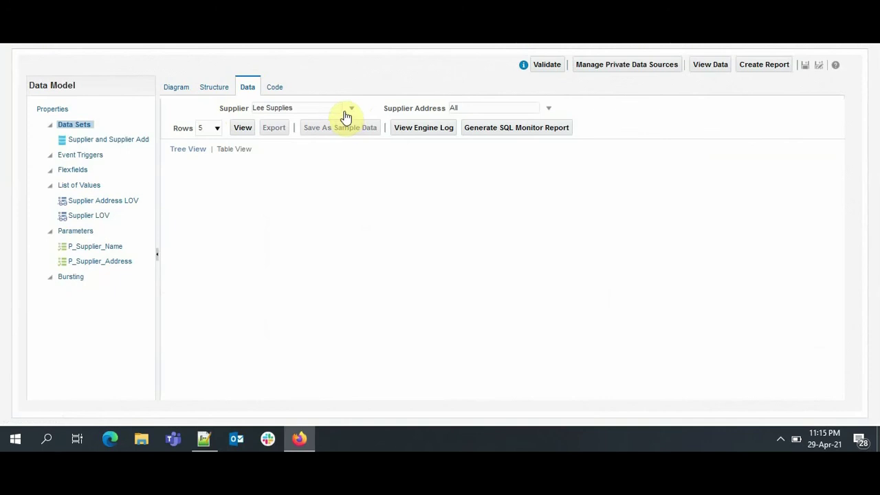
Check the address choices for Lee Supplies, then choose Abacus Corp as the Supplier.
{"action": "left_click", "coordinate": [548, 108]}
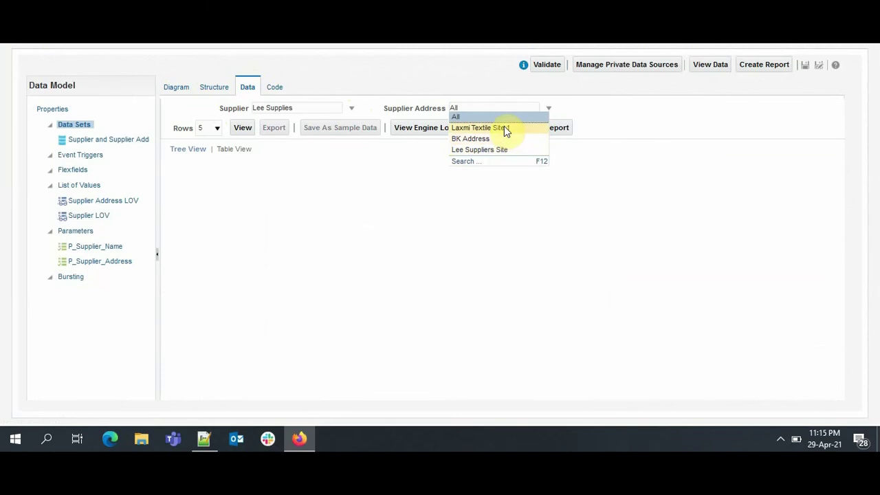
{"action": "left_click", "coordinate": [355, 109]}
{"action": "left_click", "coordinate": [351, 109]}
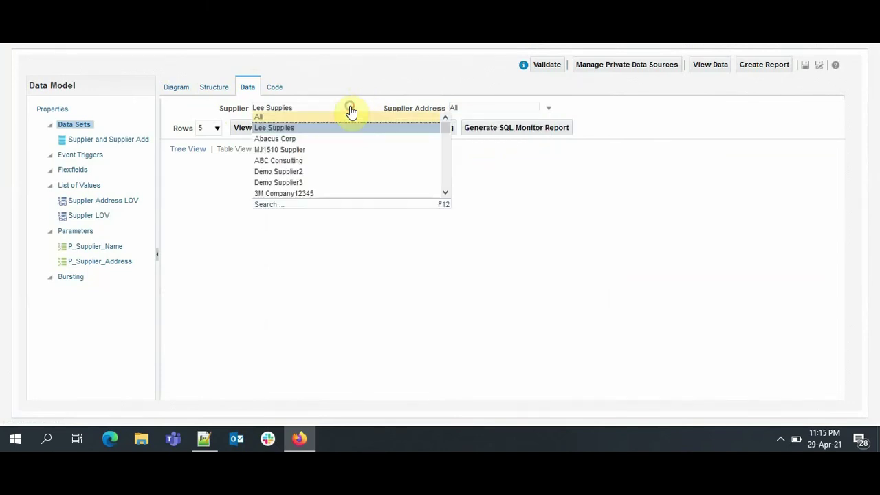
{"action": "left_click", "coordinate": [290, 139]}
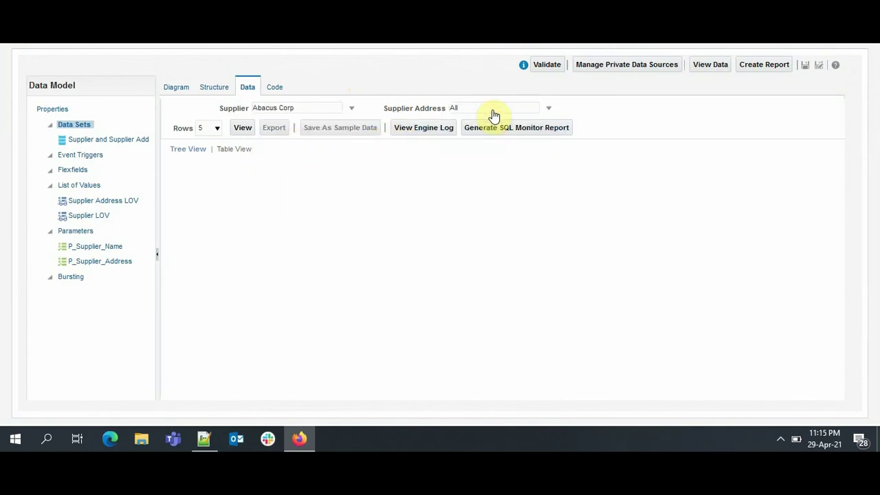
Choose Test V1 as Supplier Address and view the filtered rows as a table.
{"action": "left_click", "coordinate": [494, 114]}
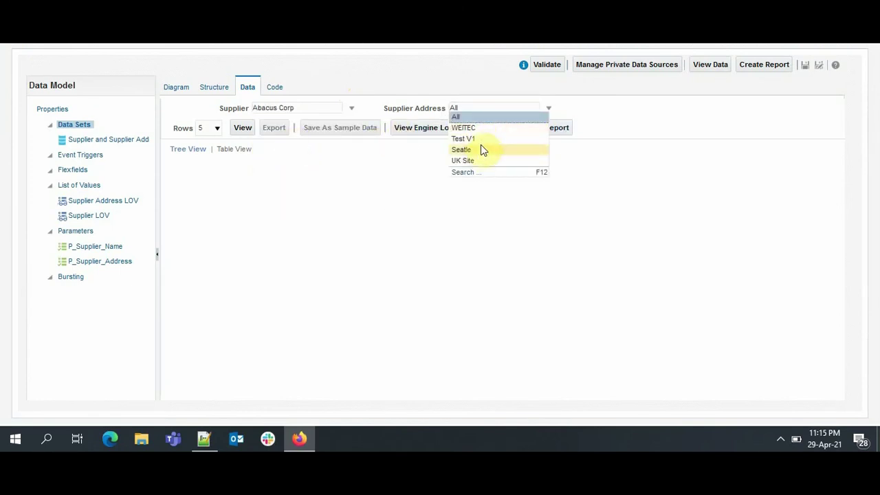
{"action": "left_click", "coordinate": [484, 139]}
{"action": "left_click", "coordinate": [248, 132]}
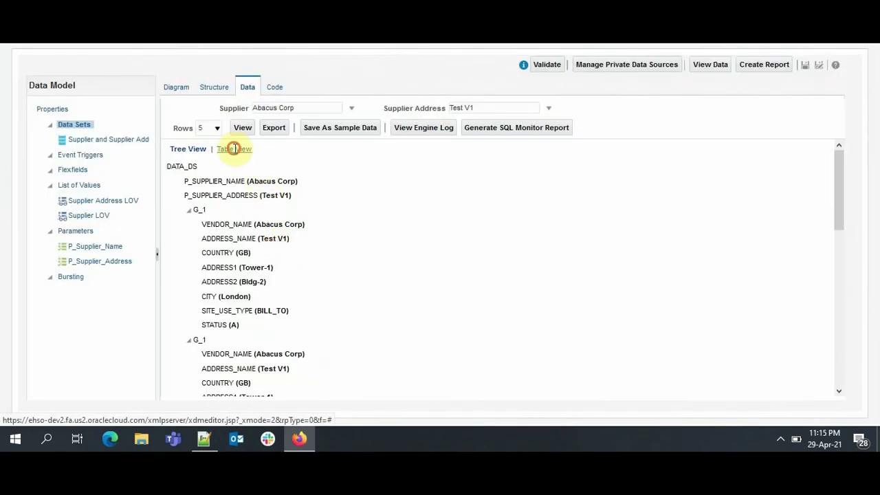
{"action": "left_click", "coordinate": [234, 149]}
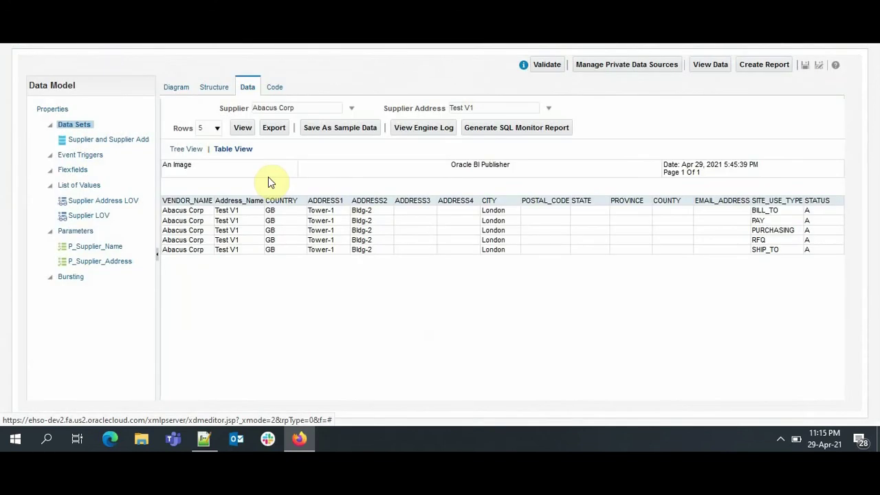